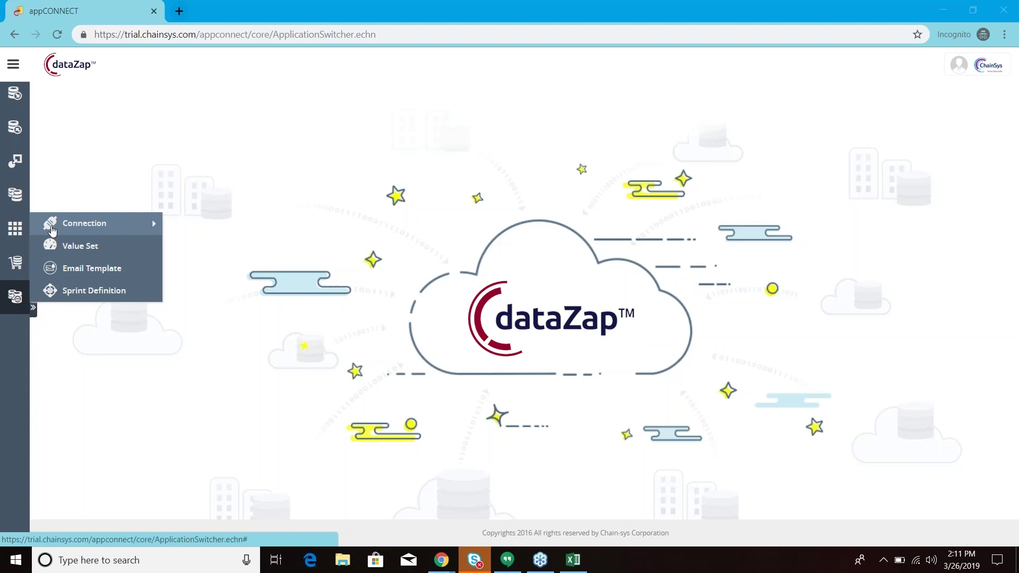
- Review the AGC_SAP_S4_HANA SAP connection, then bring up the page of all connection types
left_click(52, 229)
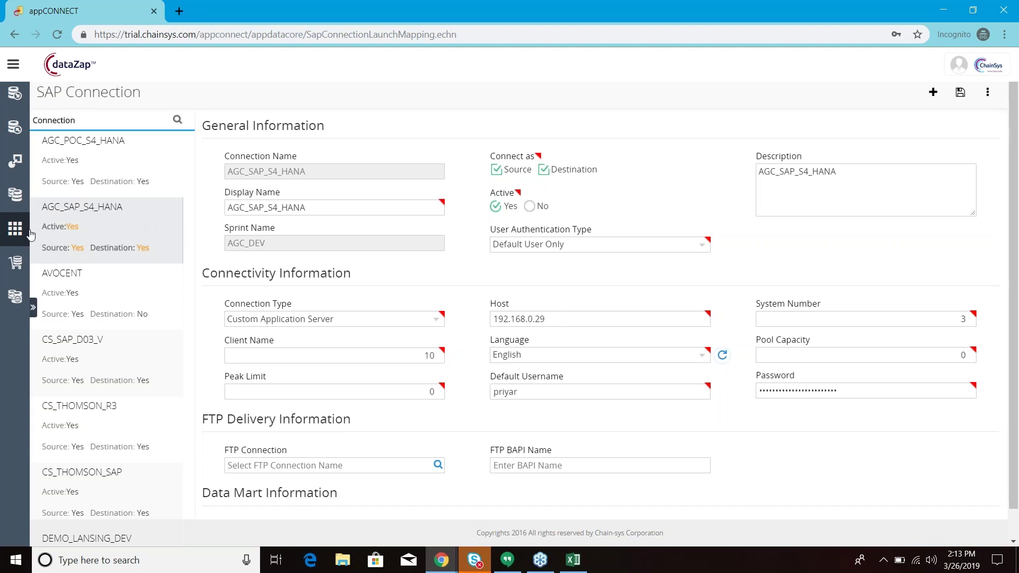
mouse_move(4, 235)
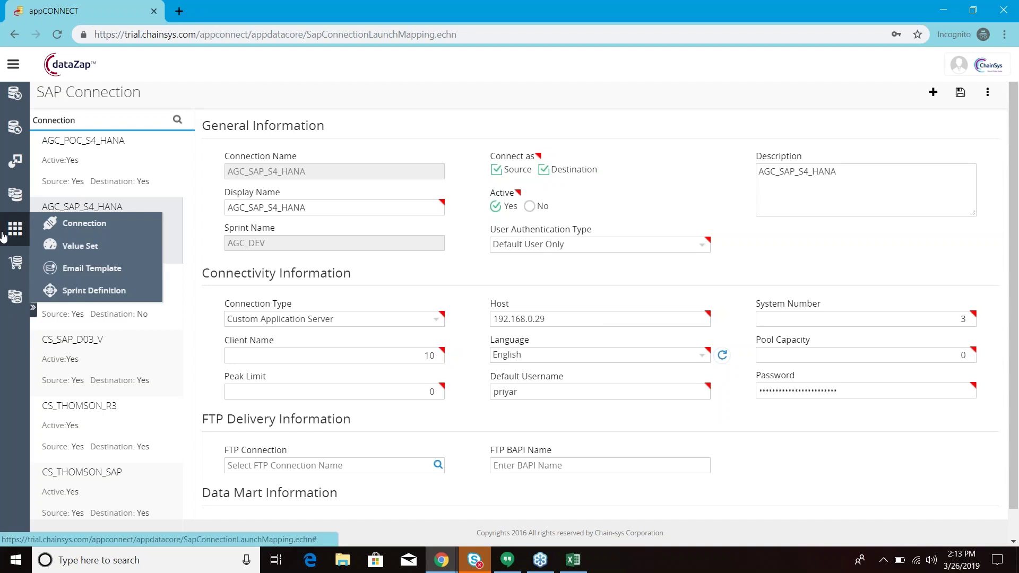
left_click(69, 233)
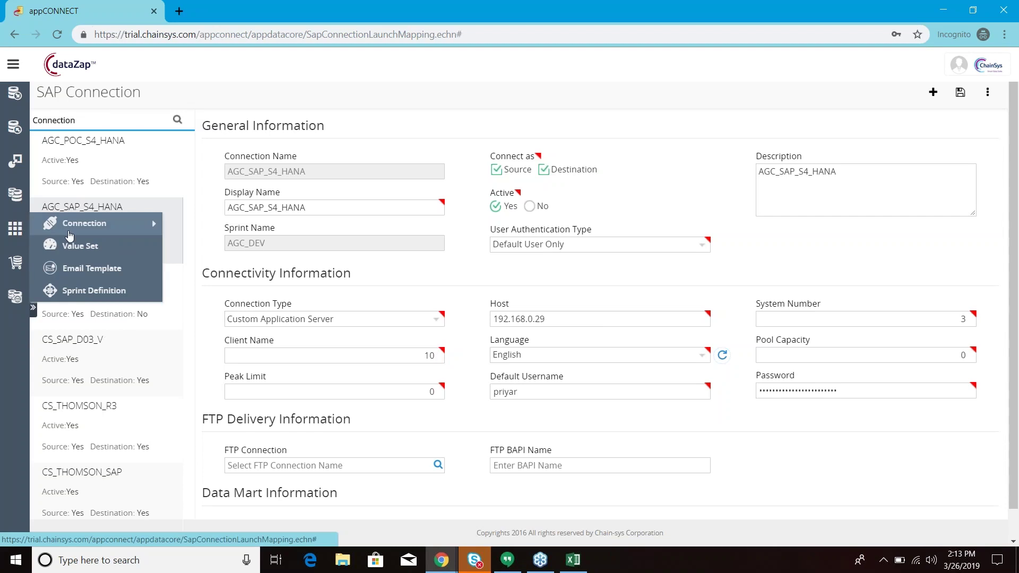
left_click(69, 233)
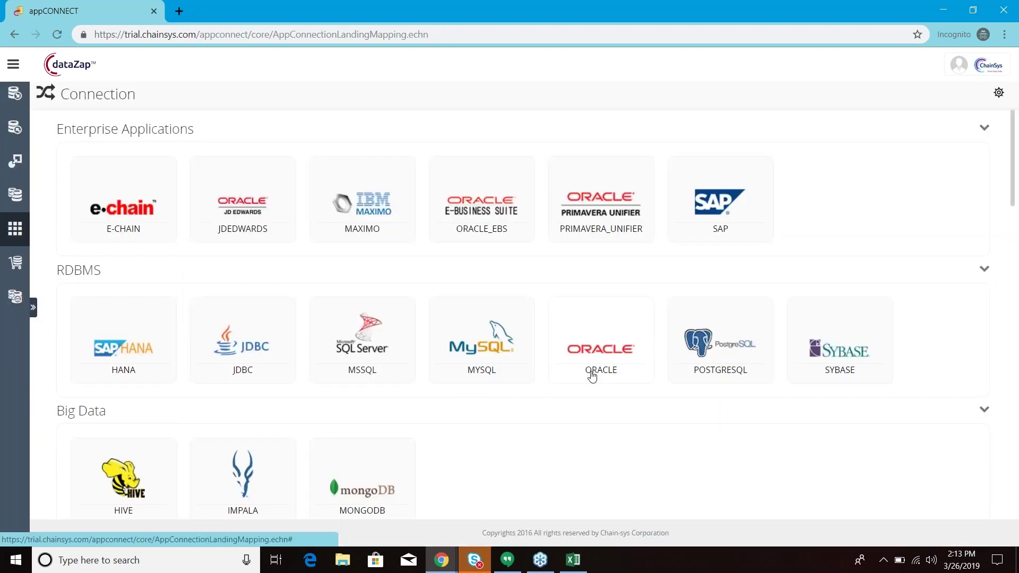
- Scroll the connection tiles down to Fusion Cloud and open ORACLE_FUSION_APPS
scroll(592, 376, "down", 9)
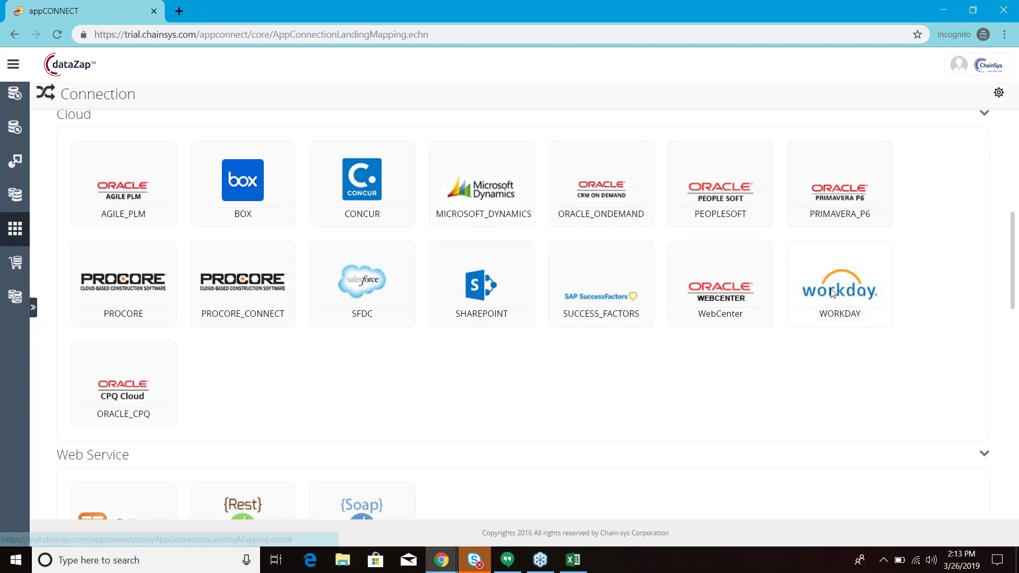
left_click_drag(1012, 282, 1016, 502)
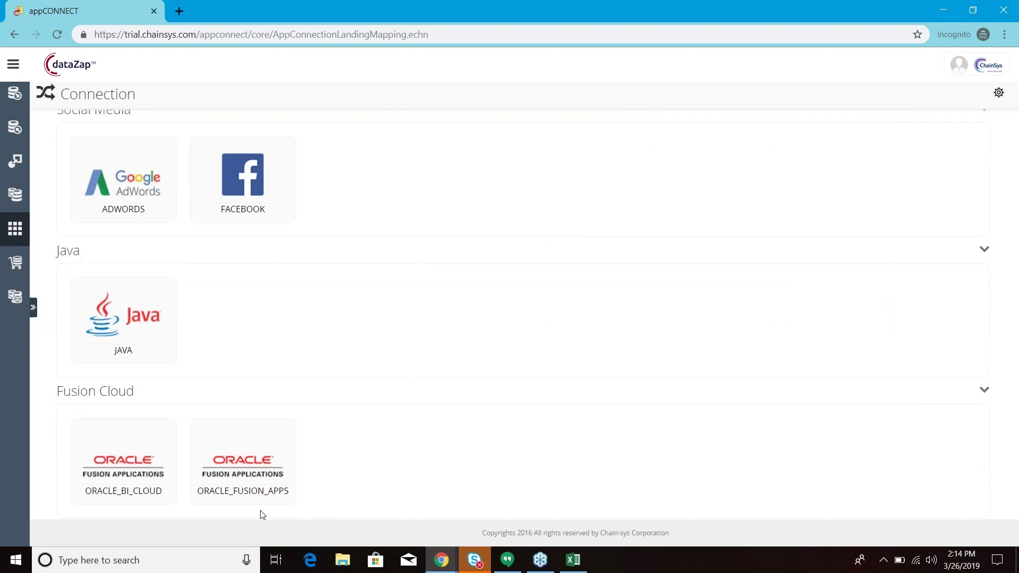
left_click(260, 499)
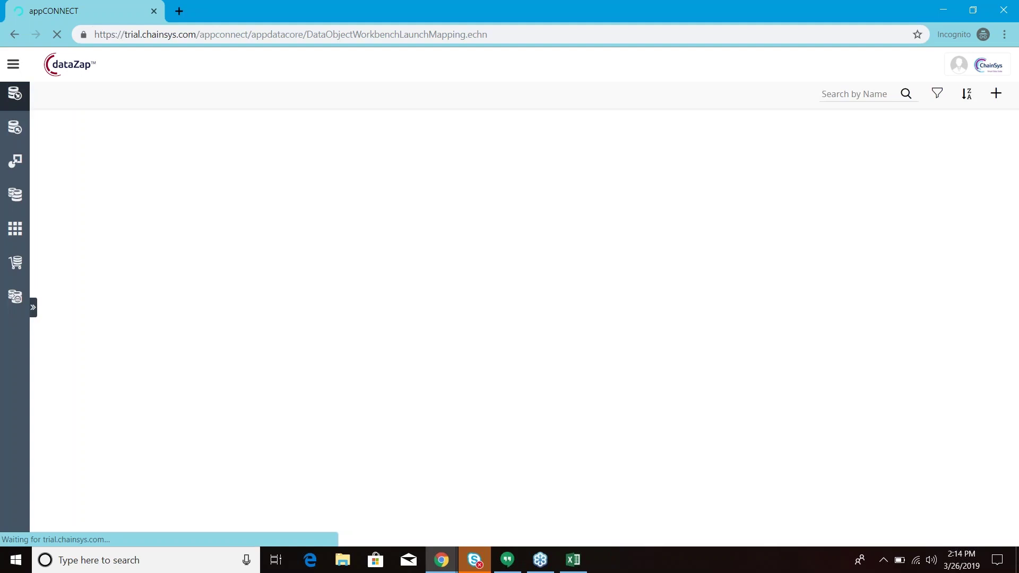
- Search the Data Objects list for EBS_ITEM_MASTER_EXT, copying the name from the Excel workbook
left_click(461, 145)
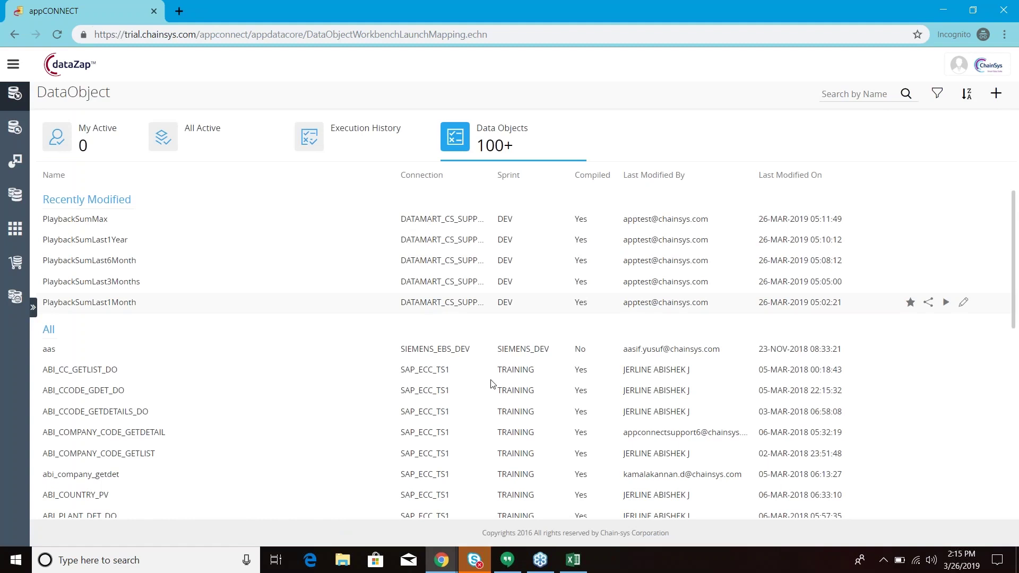
left_click(573, 559)
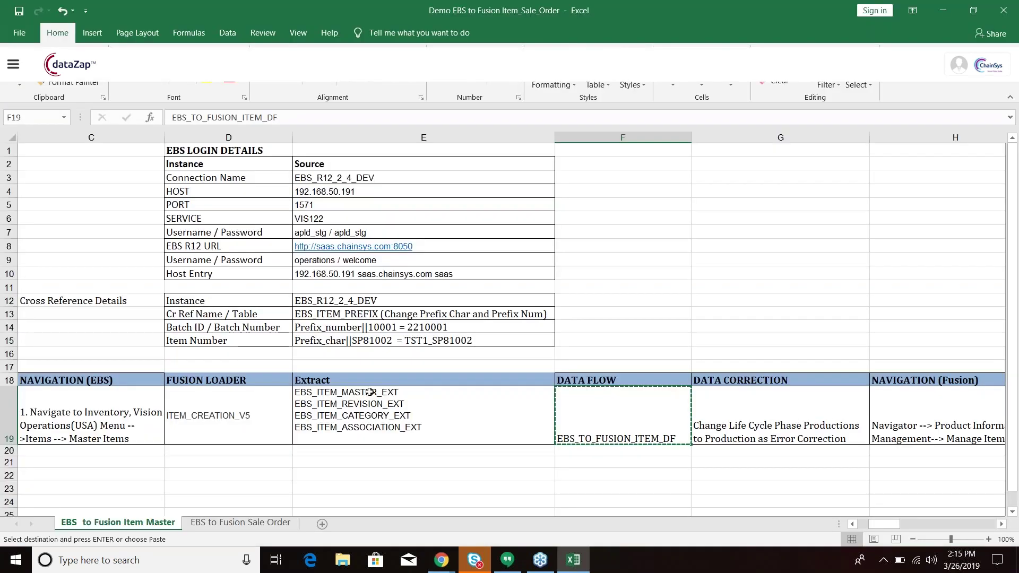
left_click(370, 392)
left_click(943, 10)
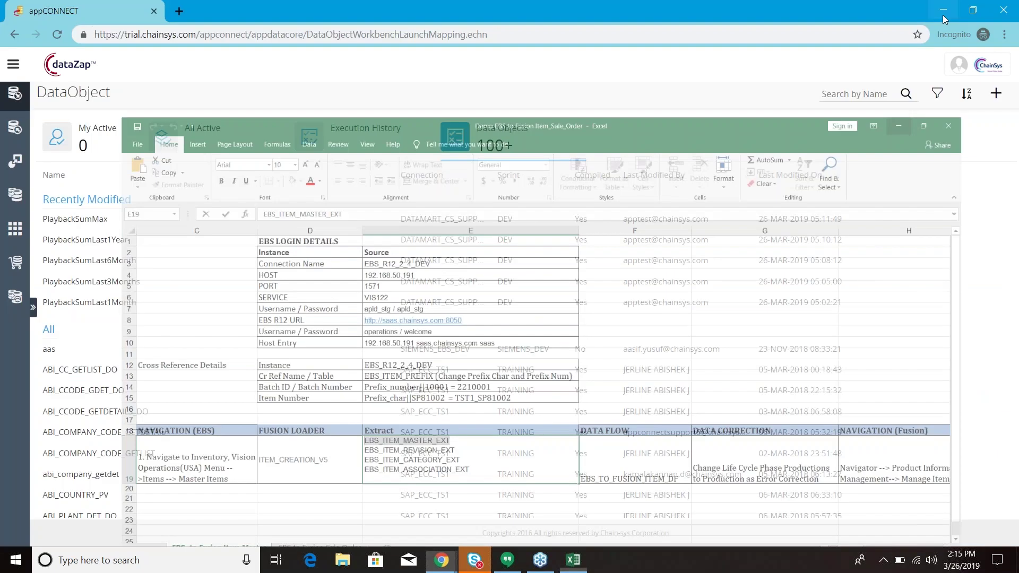
left_click(862, 94)
type("EBS_ITEM_MASTER_EXT")
- Star the EBS_R12_2_4_DEV item master extract as a favourite and open it for editing
mouse_move(962, 225)
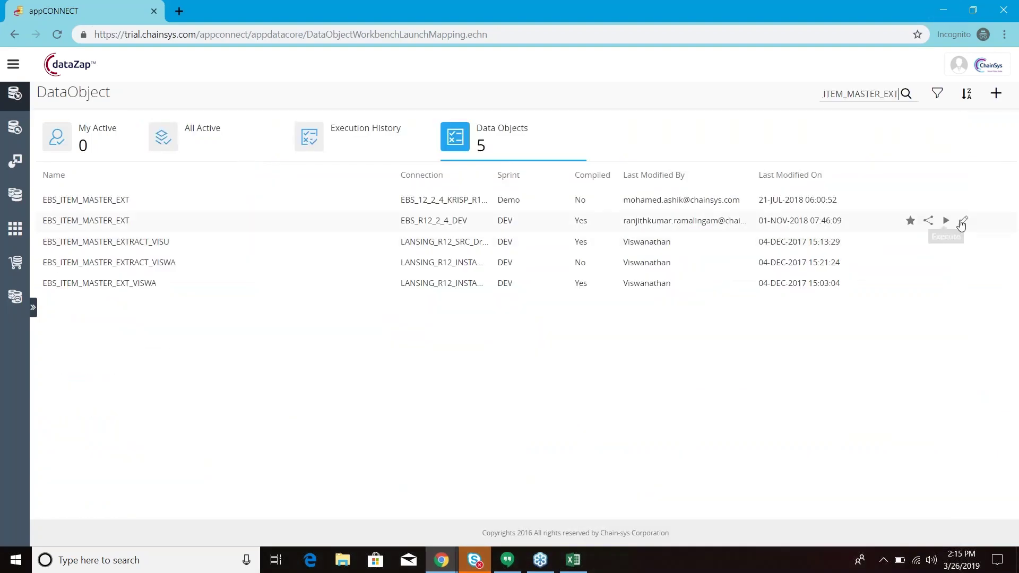
left_click(910, 222)
left_click(964, 222)
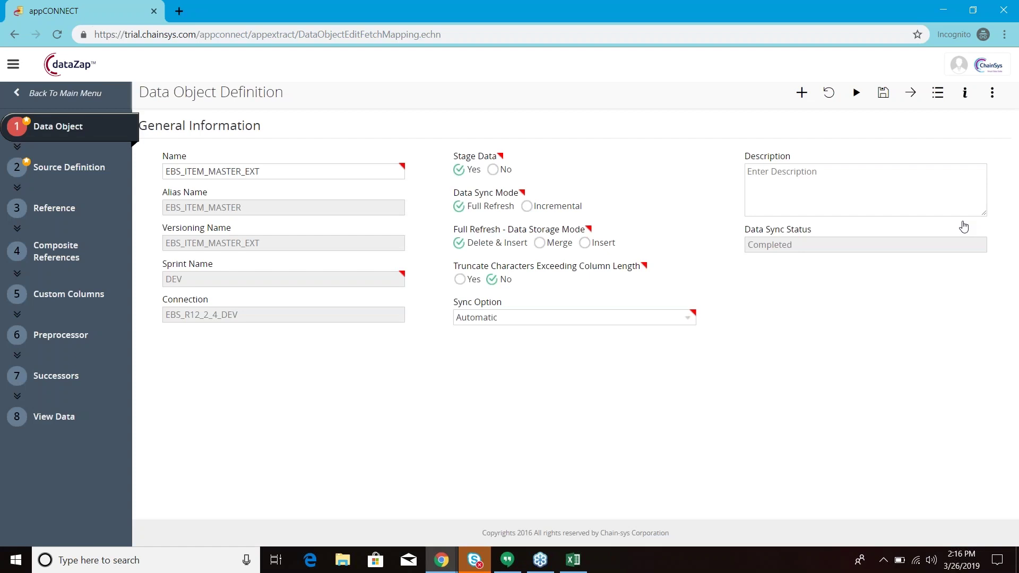
double_click(173, 279)
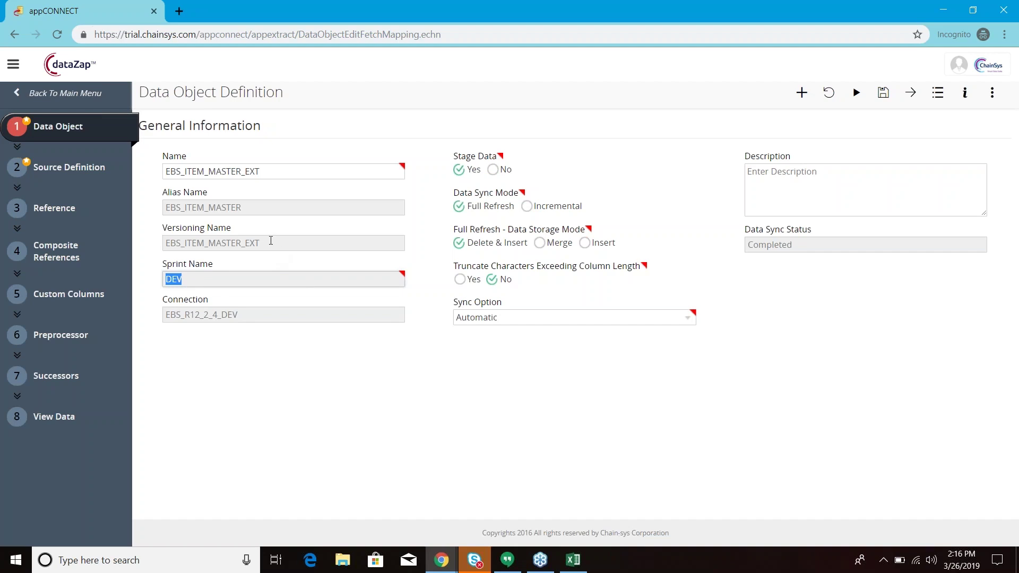
left_click_drag(270, 240, 163, 242)
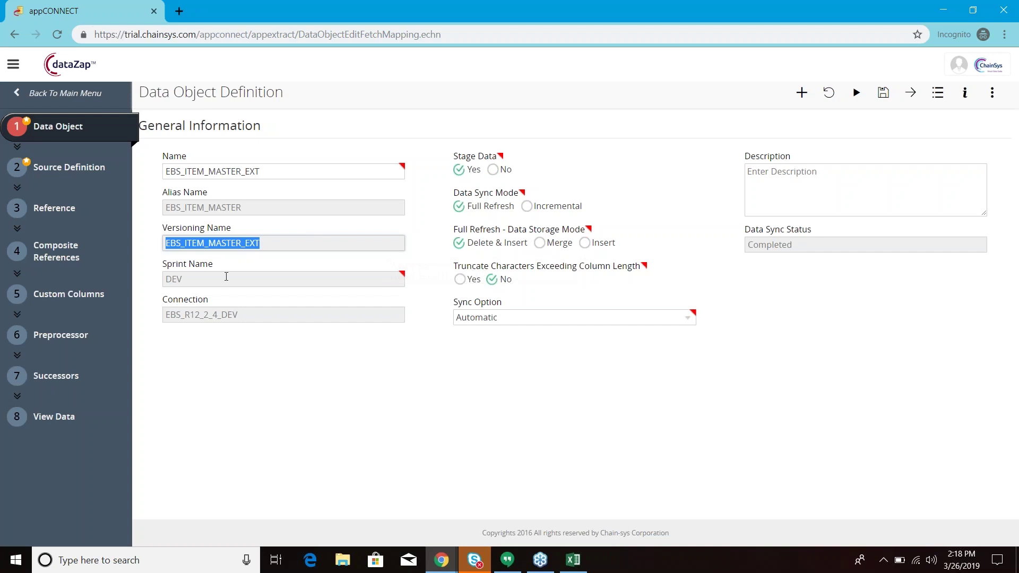
- Open the Source Definition step of EBS_ITEM_MASTER_EXT
left_click(76, 167)
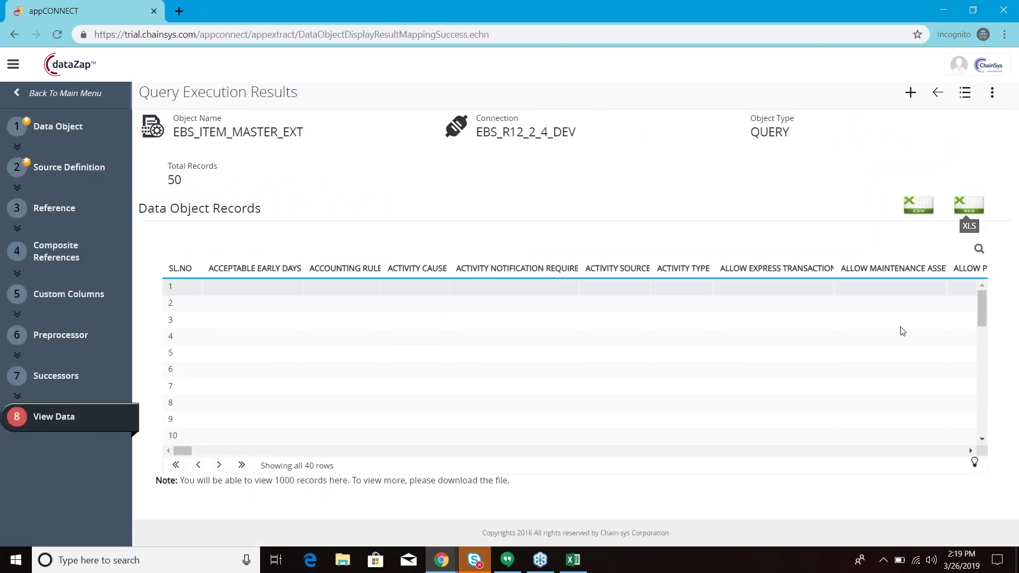
left_click(970, 450)
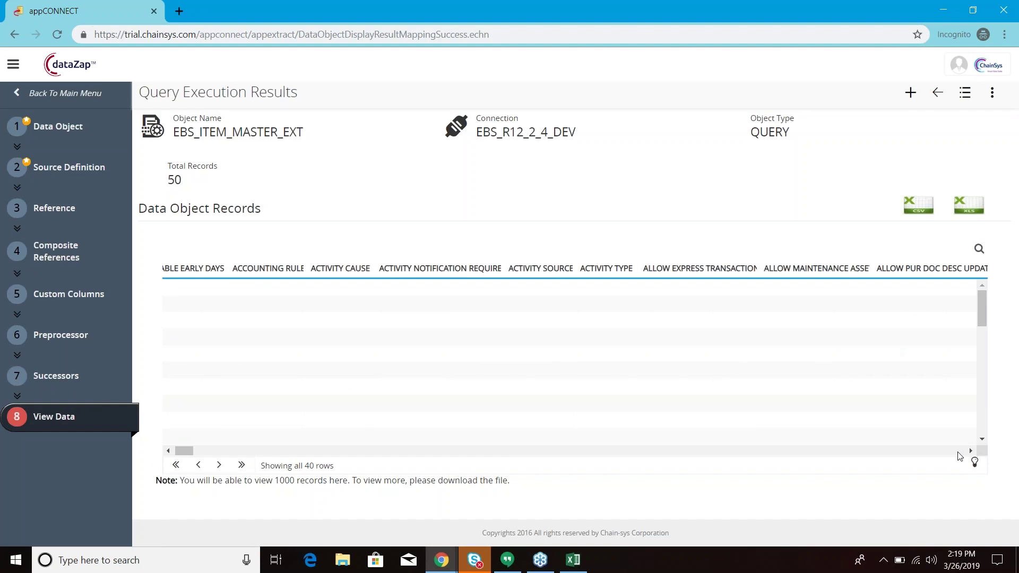
left_click(959, 451)
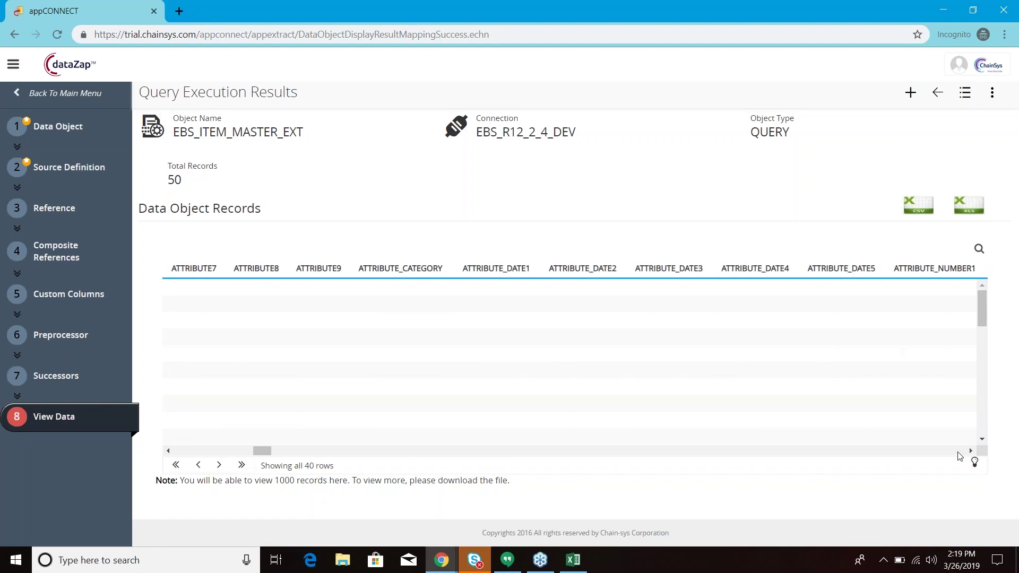
left_click(970, 450)
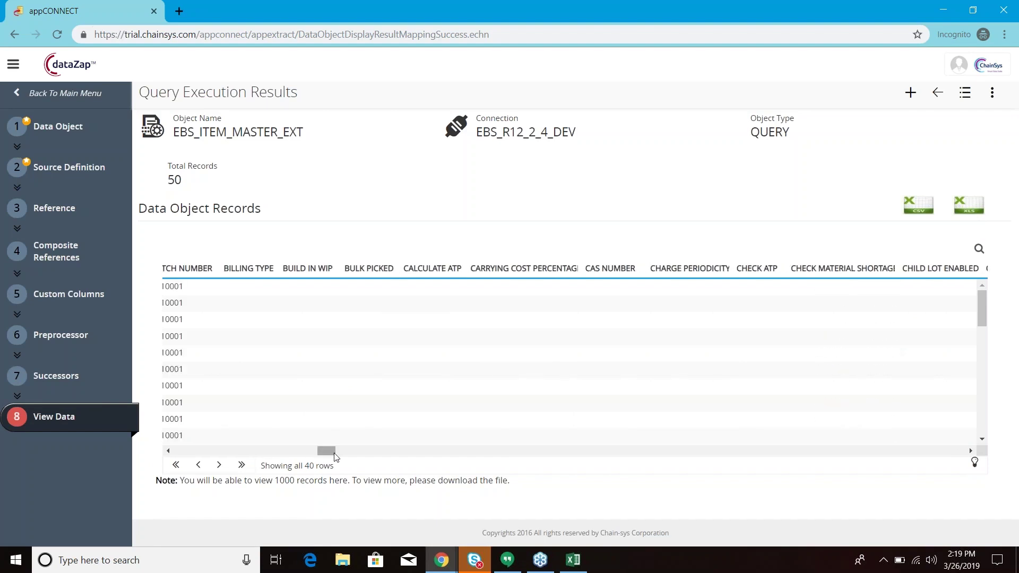
left_click_drag(334, 454, 325, 453)
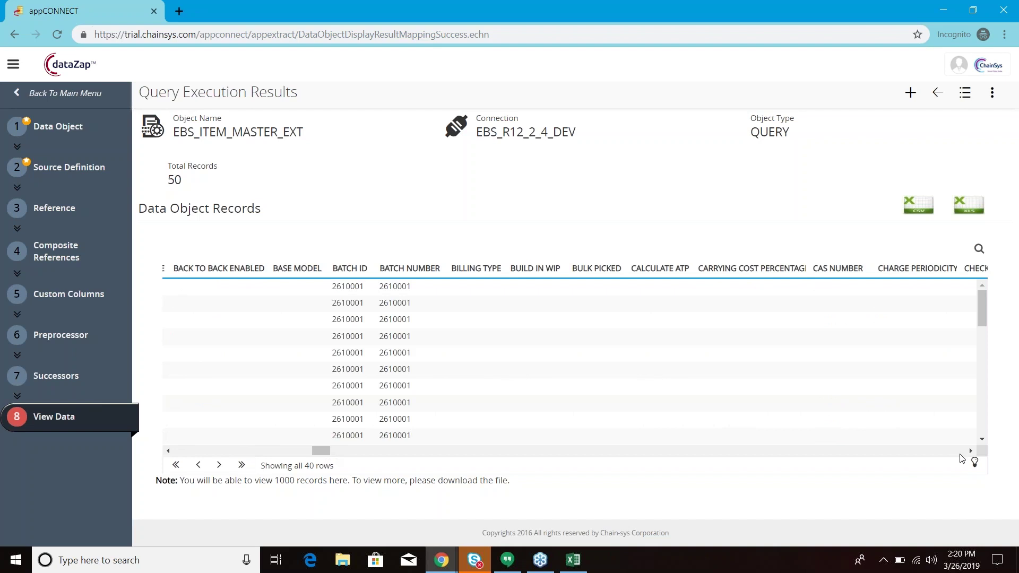
left_click(962, 452)
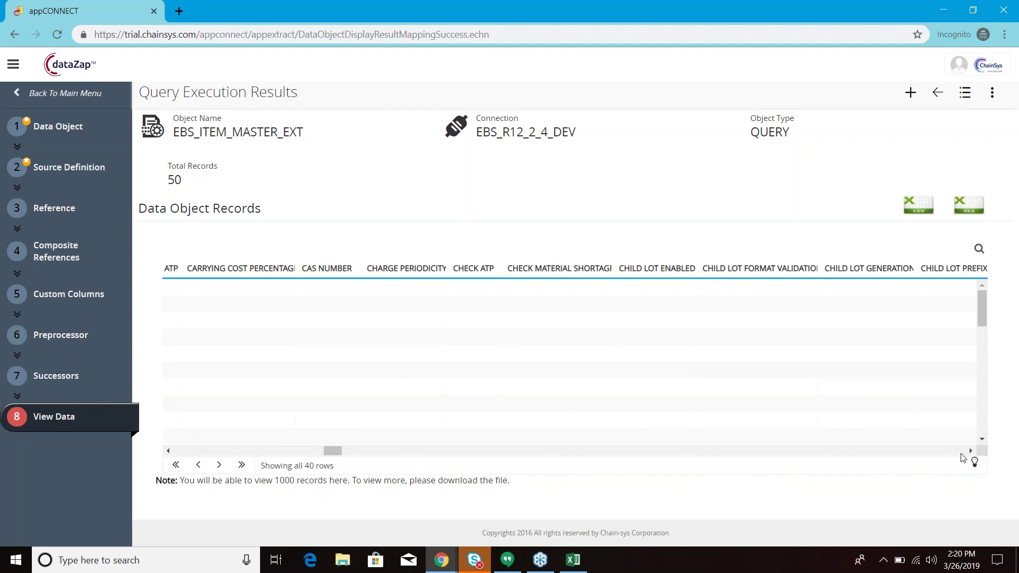
left_click(962, 453)
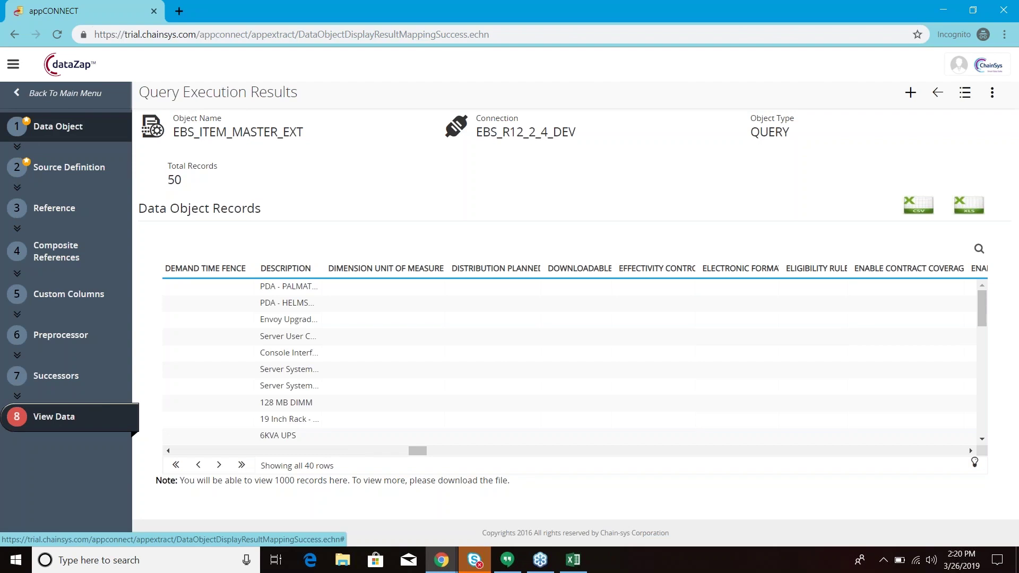
left_click(59, 126)
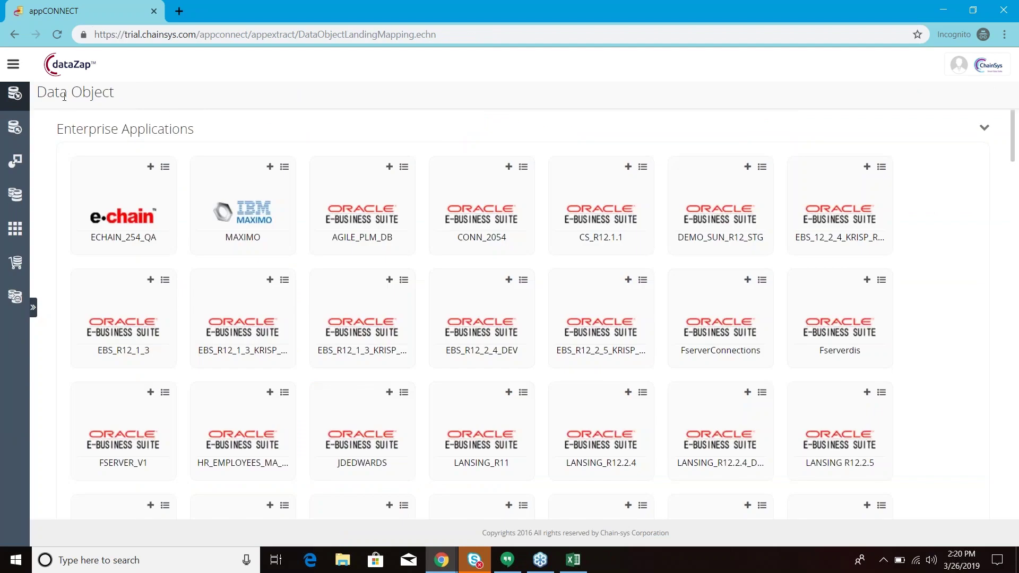
- Open the Loader workspace from the sidebar flyout and show its list of loaders
mouse_move(10, 142)
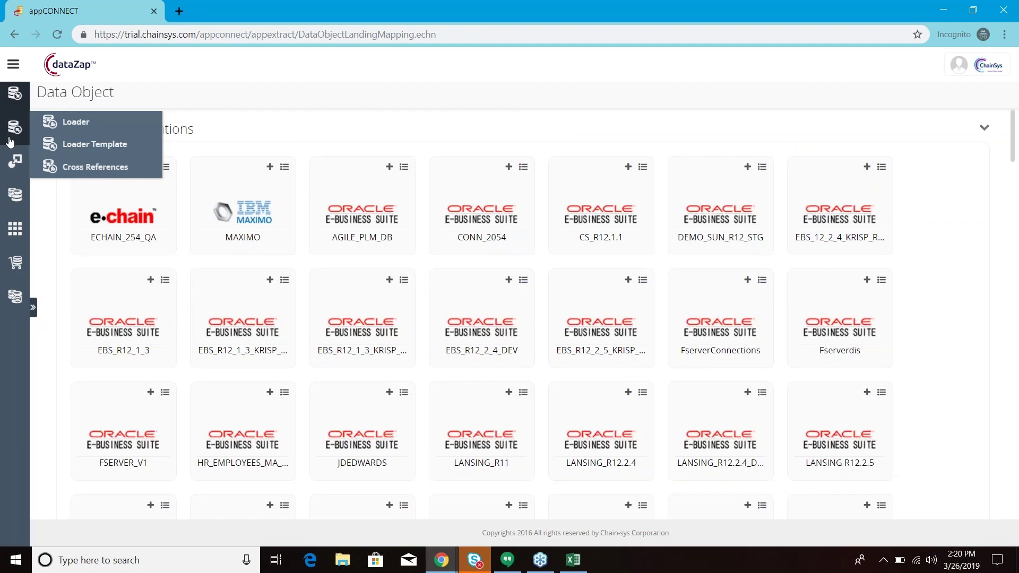
left_click(74, 122)
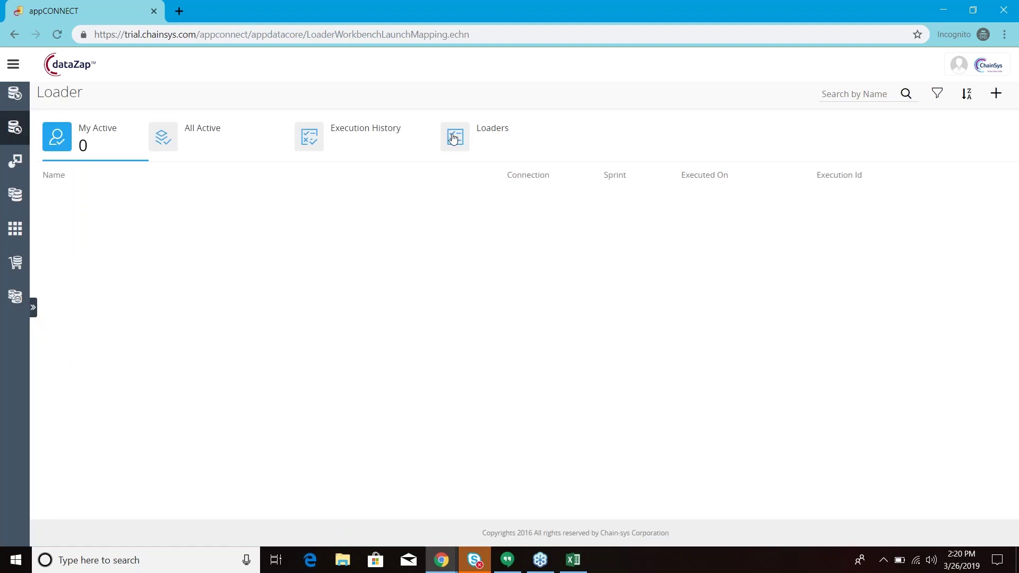
left_click(453, 138)
- Copy ITEM_CREATION_V5 from Excel cell D19 and filter the dataZap loader list by it
key("alt+Tab")
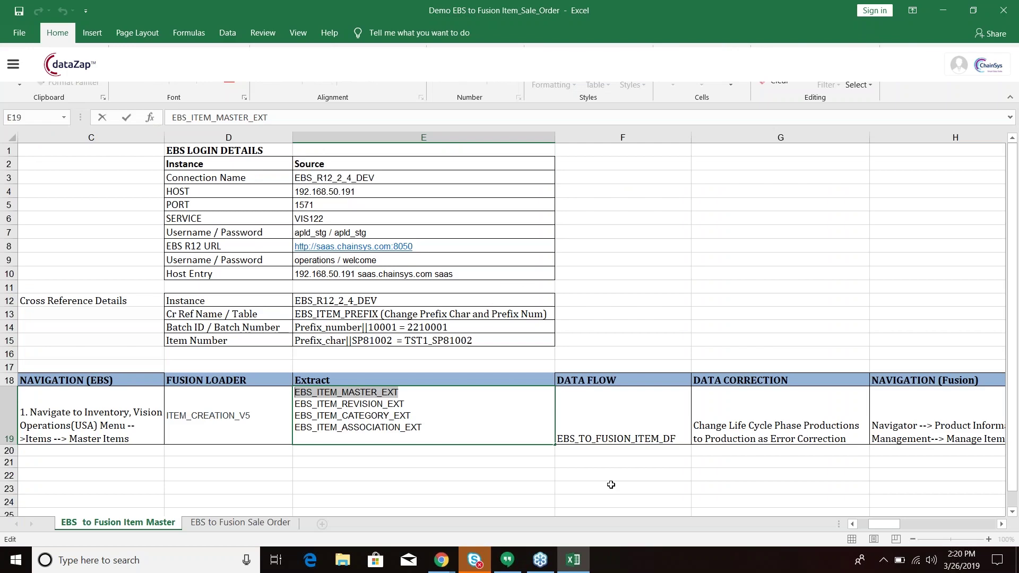
left_click(252, 421)
key("ctrl+c")
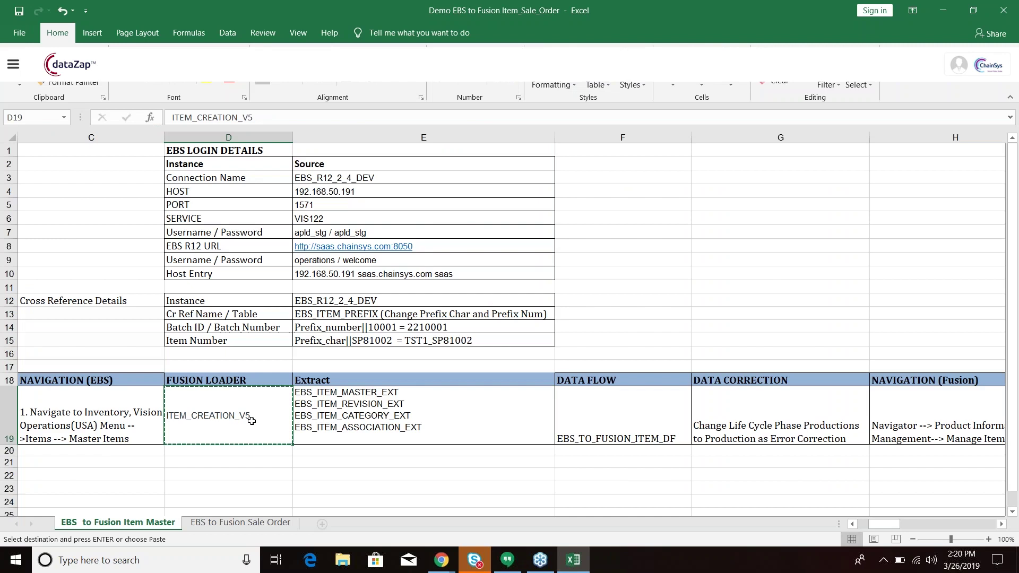
key("alt+Tab")
left_click(850, 95)
key("ctrl+v")
key("Return")
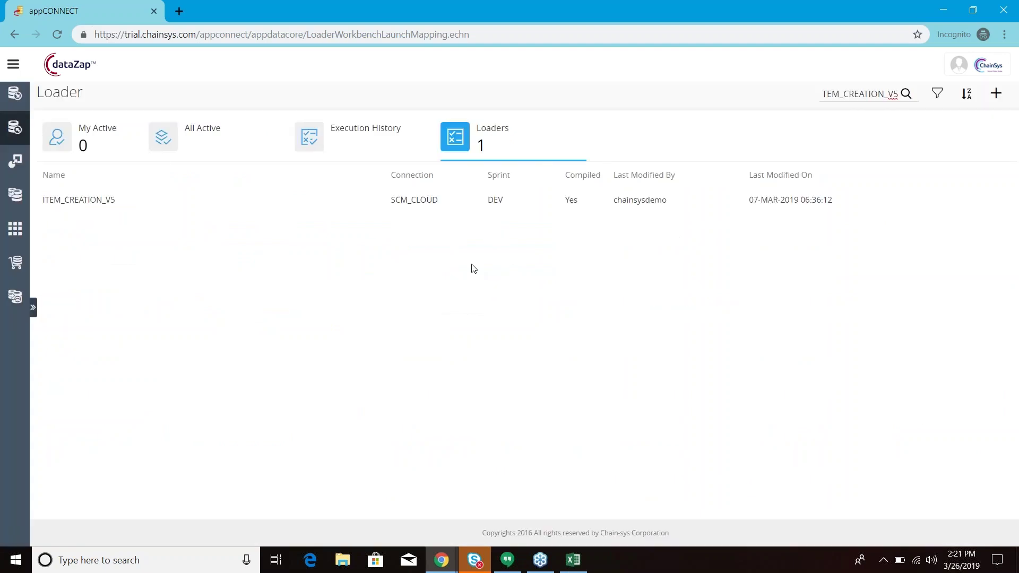
- Open the ITEM_CREATION_V5 loader's edit form via its pencil icon
mouse_move(955, 203)
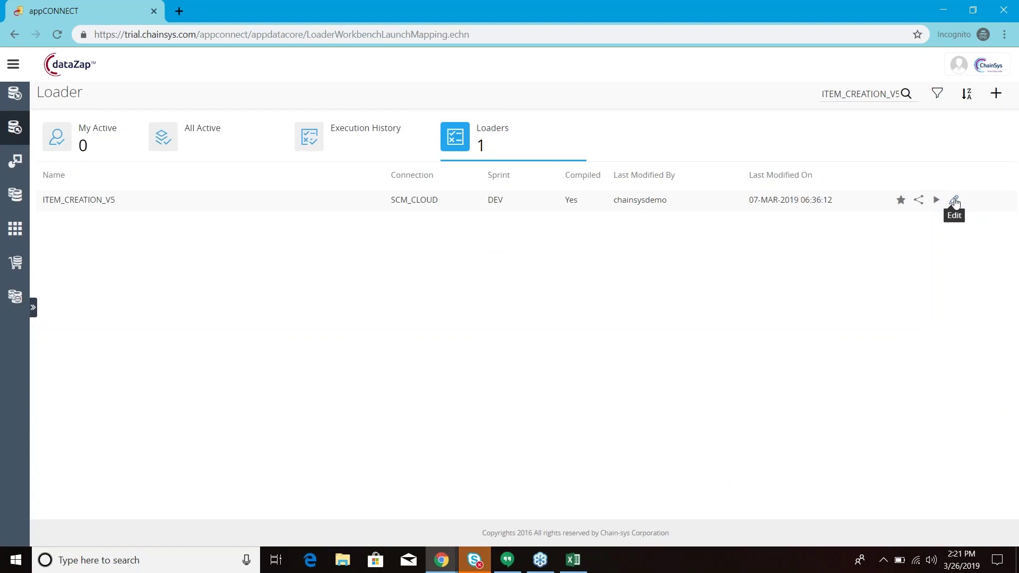
left_click(955, 204)
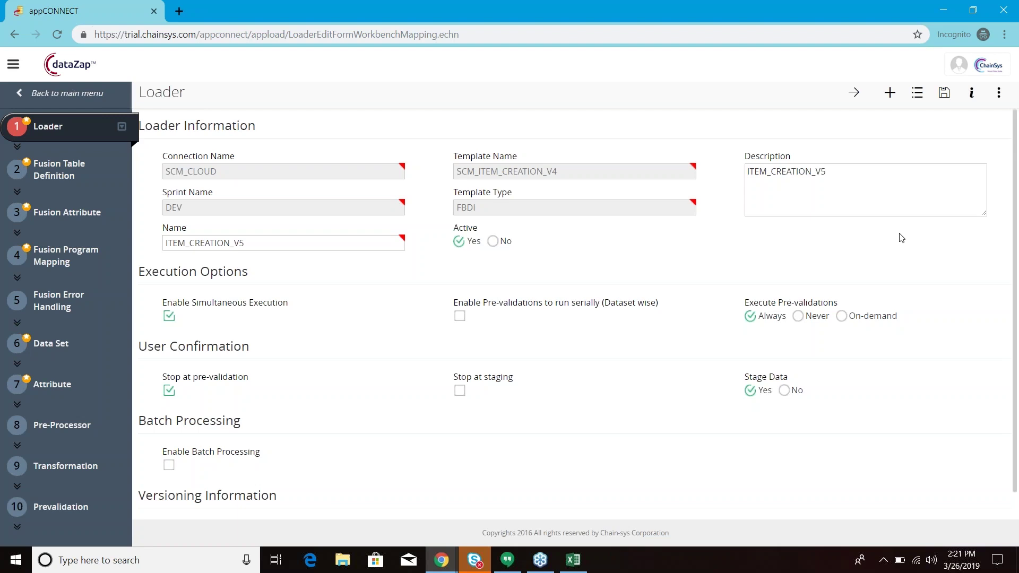
- Show the Fusion Table Definition step and scroll through its tables, such as Item and Catalog
left_click(75, 160)
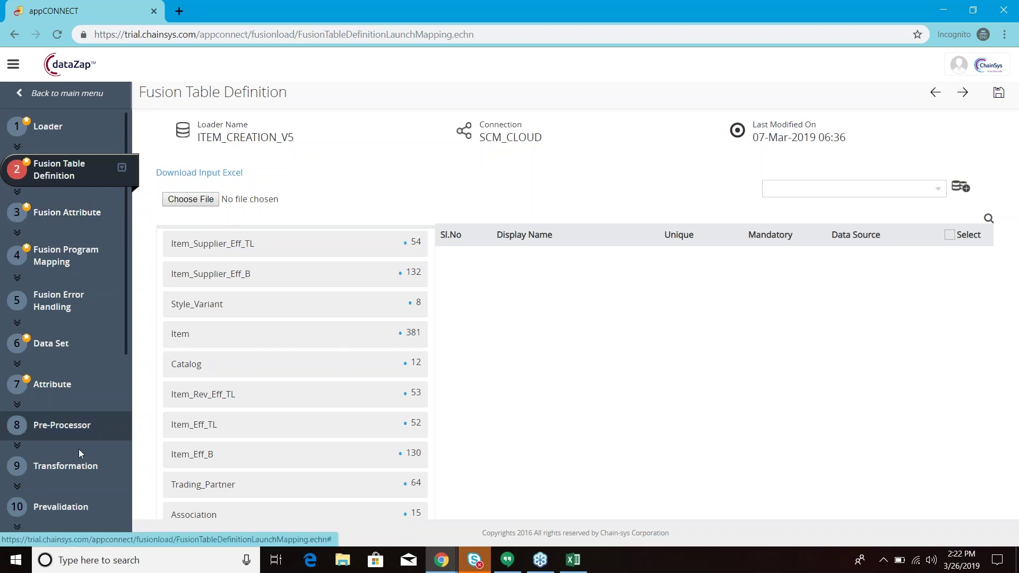
left_click_drag(128, 295, 140, 475)
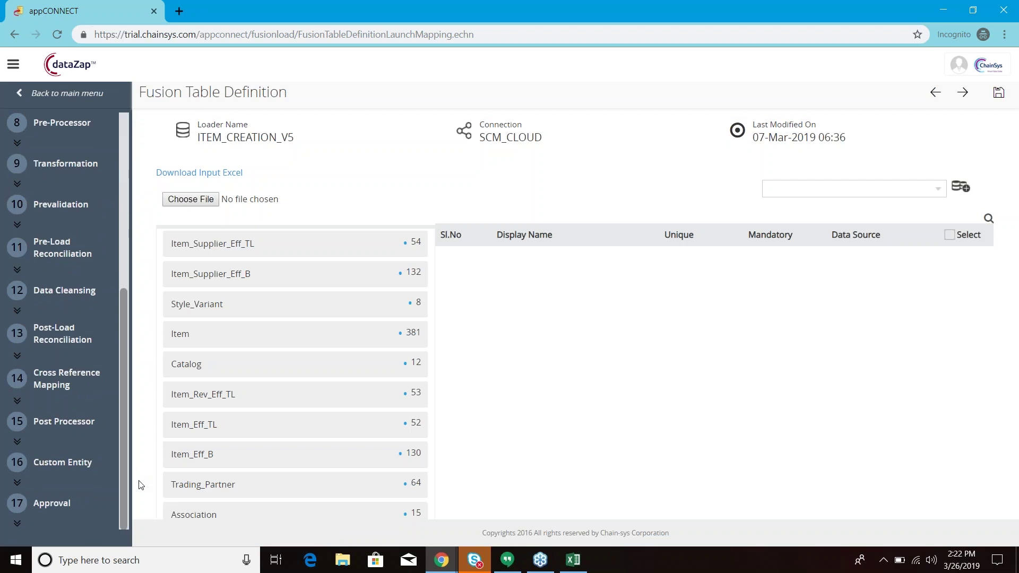
scroll(132, 432, "up", 1)
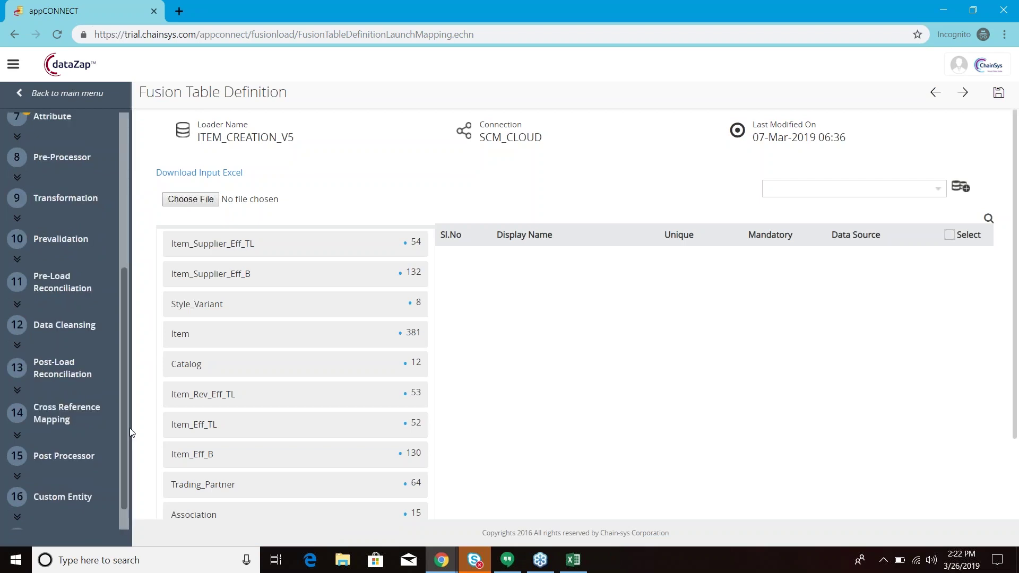
- In the Transformation step, review the Organization Code lookup's details and output condition
left_click(63, 198)
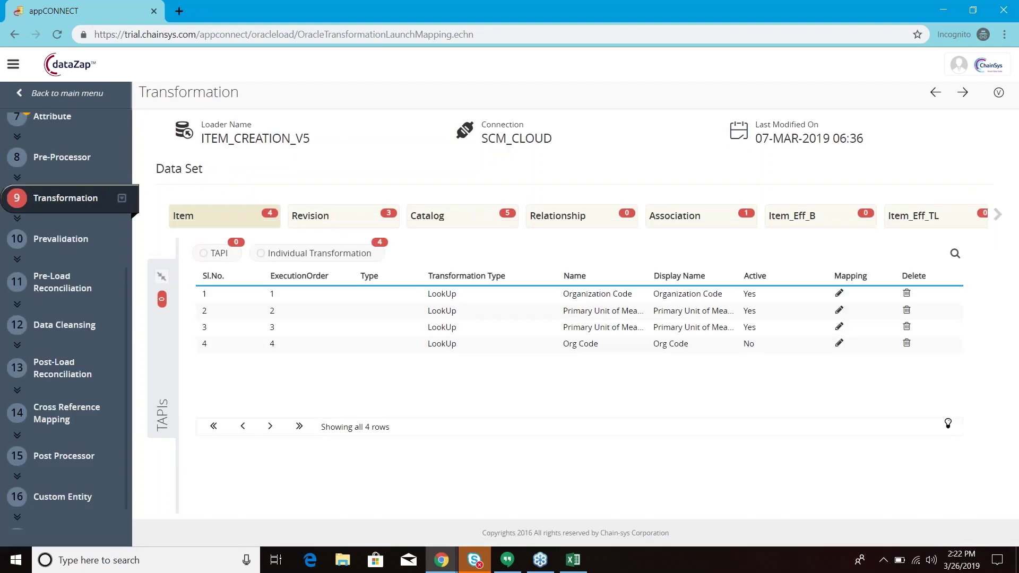
left_click(839, 295)
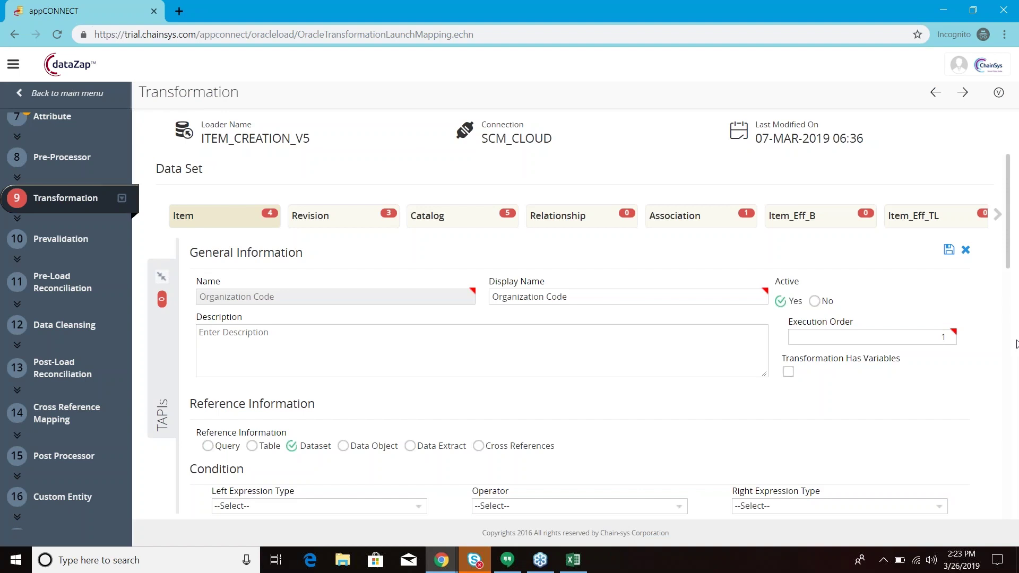
scroll(1008, 277, "down", 2)
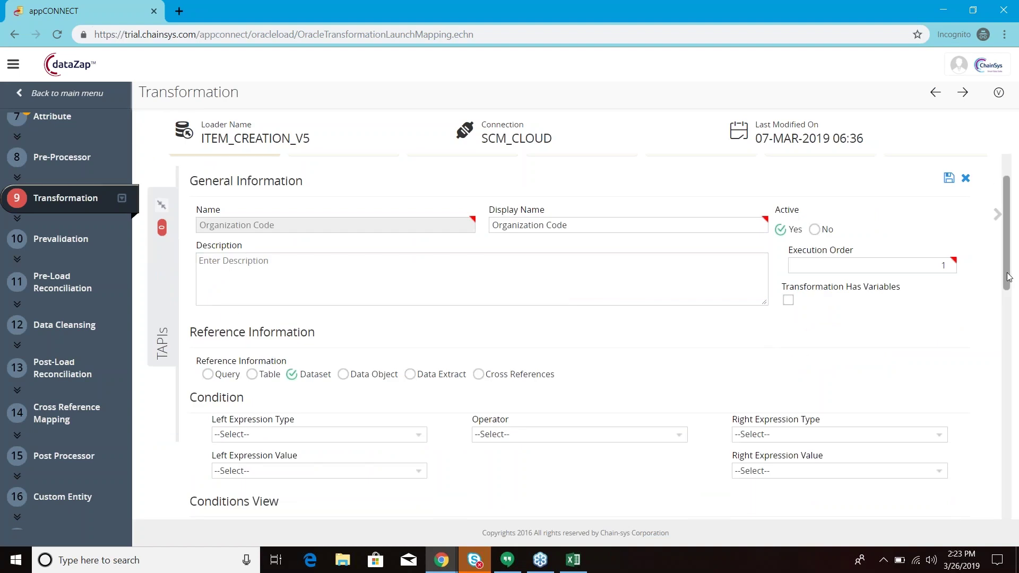
scroll(1009, 276, "down", 1)
scroll(1005, 416, "down", 5)
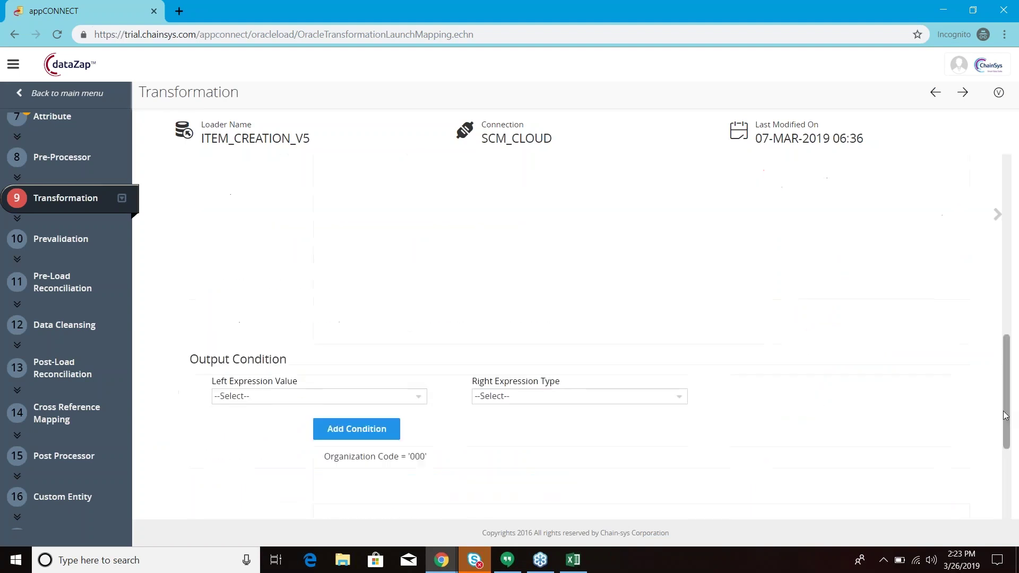
left_click_drag(1005, 415, 1006, 451)
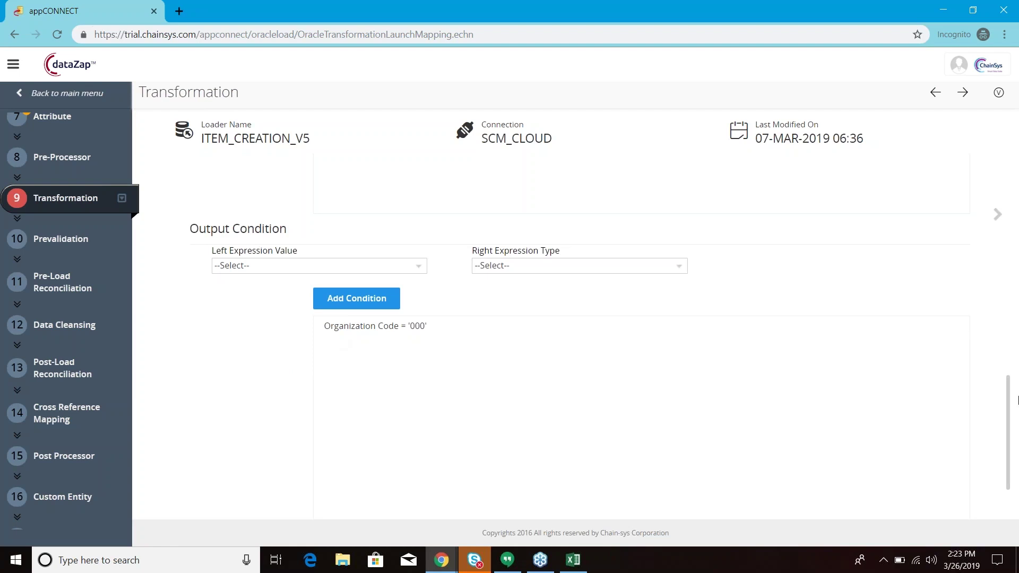
left_click_drag(1008, 404, 1008, 180)
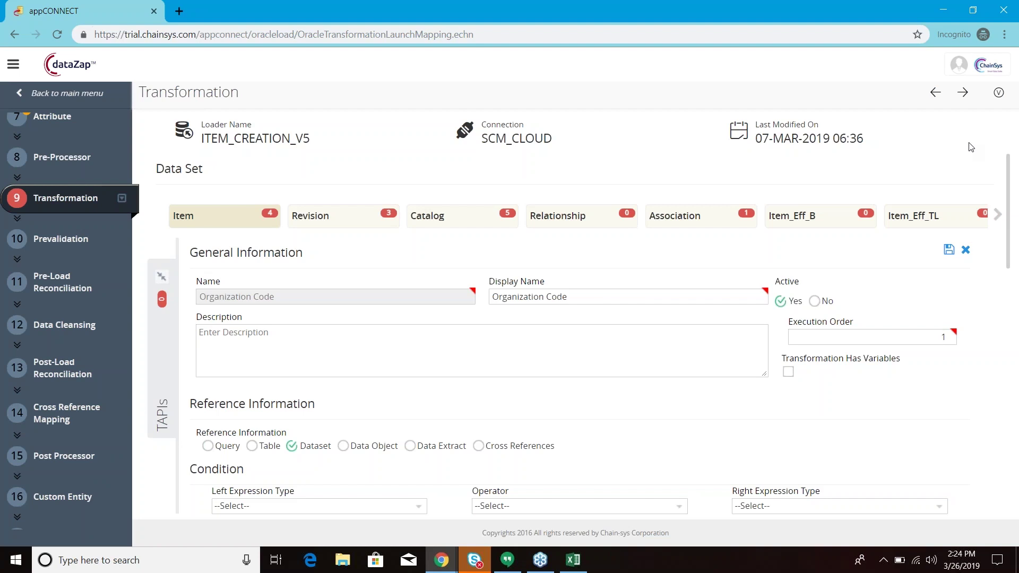
- Return to the main menu and show the Migration Flow execution history
left_click(51, 102)
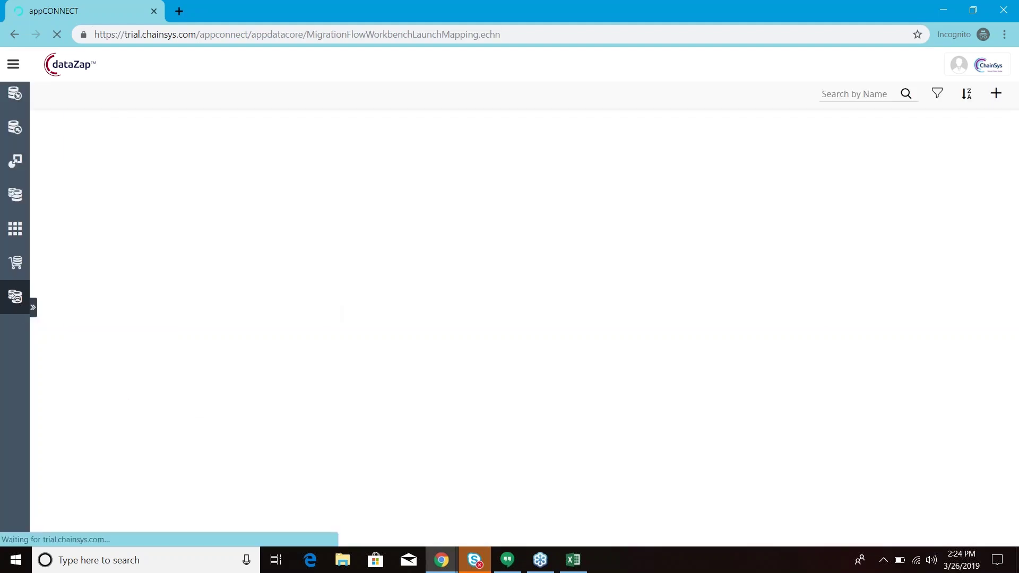
left_click(351, 141)
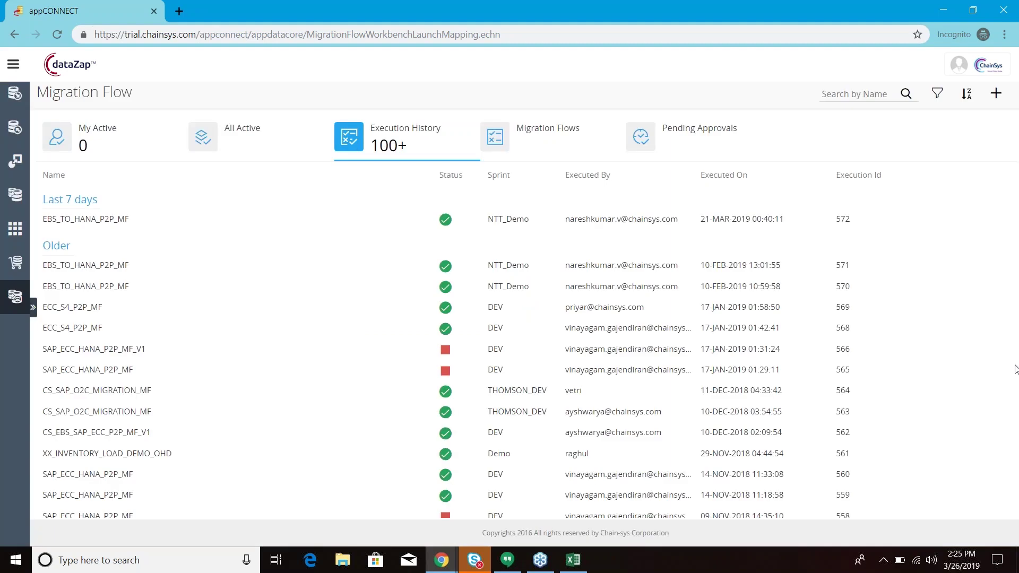
- Open the latest EBS_TO_HANA_P2P_MF run's execution summary and check its four data flows' stats
left_click(965, 220)
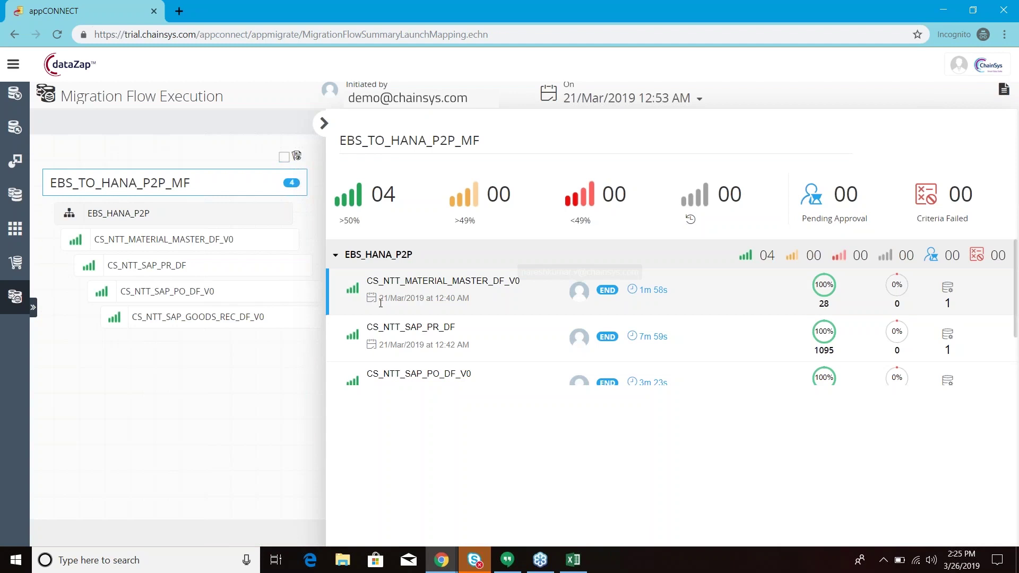
mouse_move(166, 274)
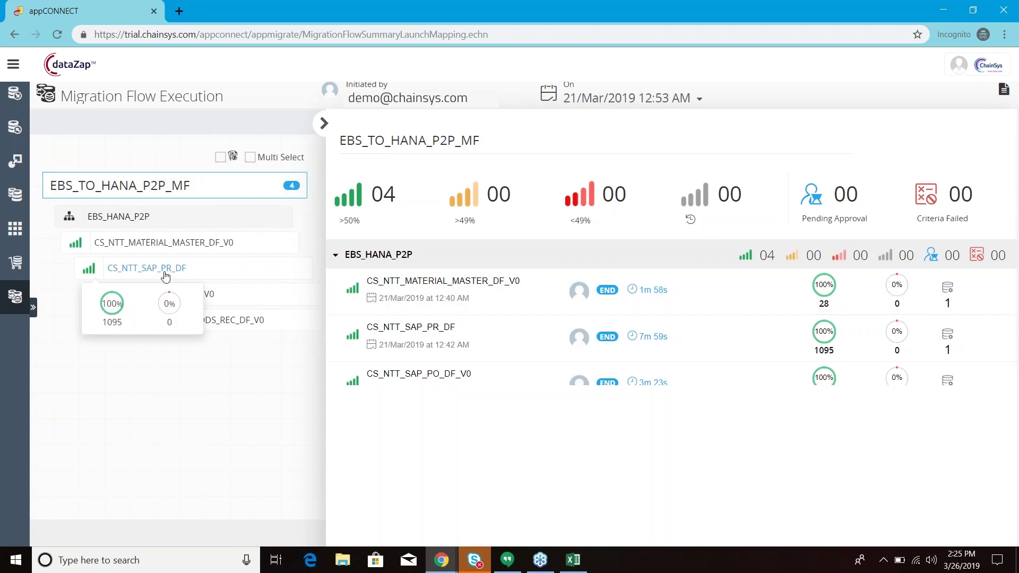
mouse_move(206, 301)
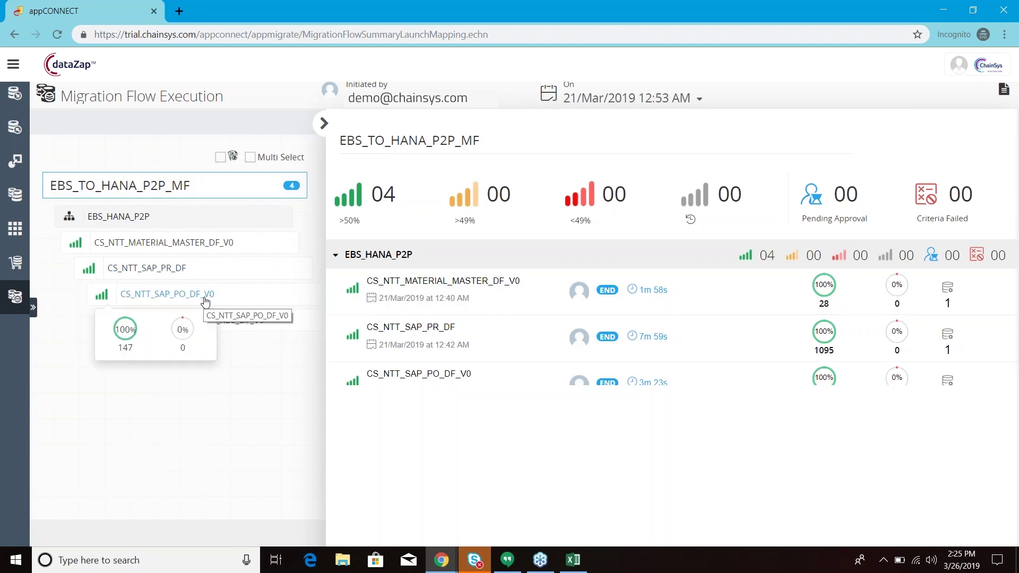
- Open the CS_NTT_MATERIAL_MASTER_DF_V0 summary, try PostLoad Reconciliation, and view the 28 loaded HEADER records
left_click(177, 243)
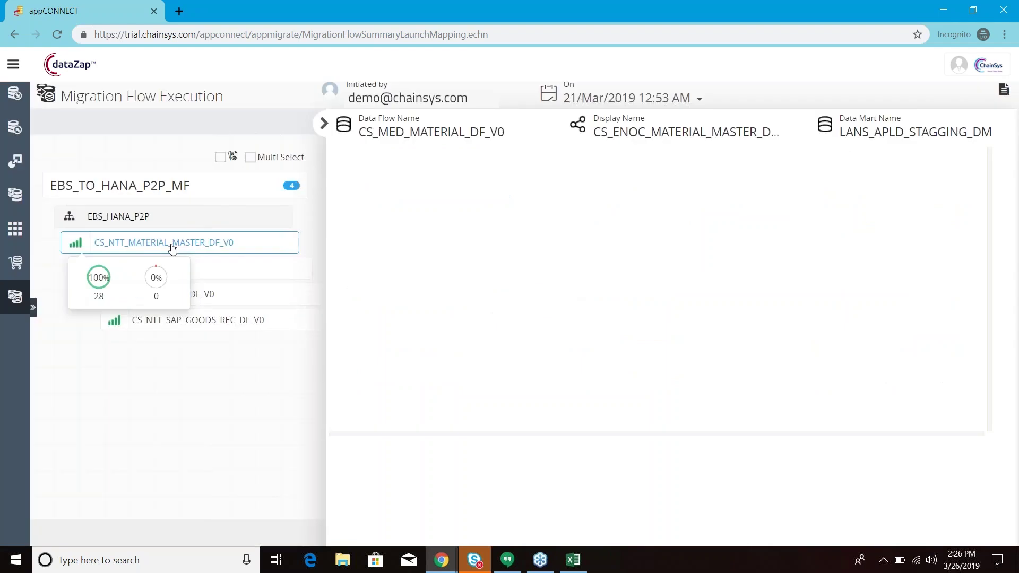
left_click(971, 193)
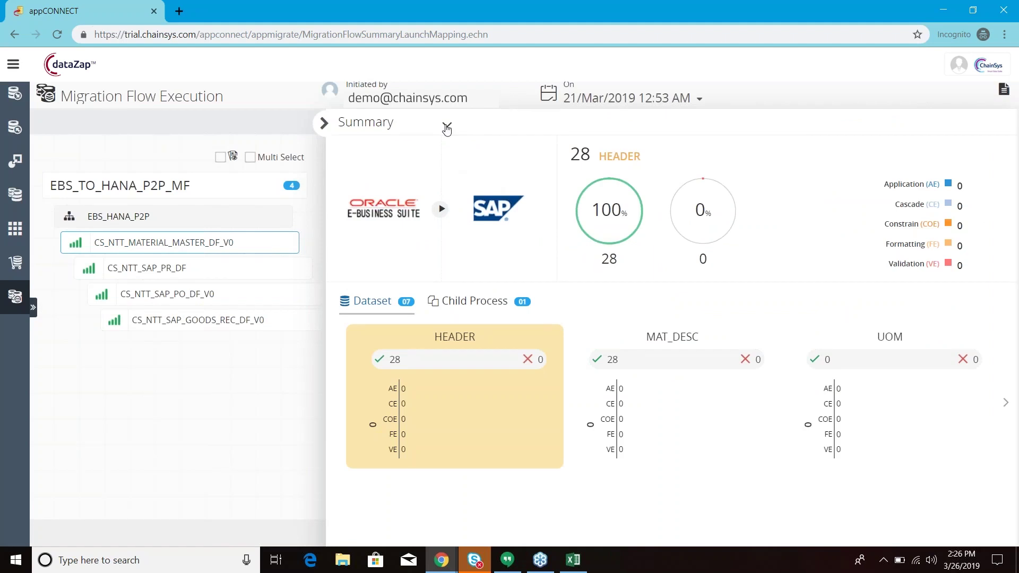
left_click(447, 128)
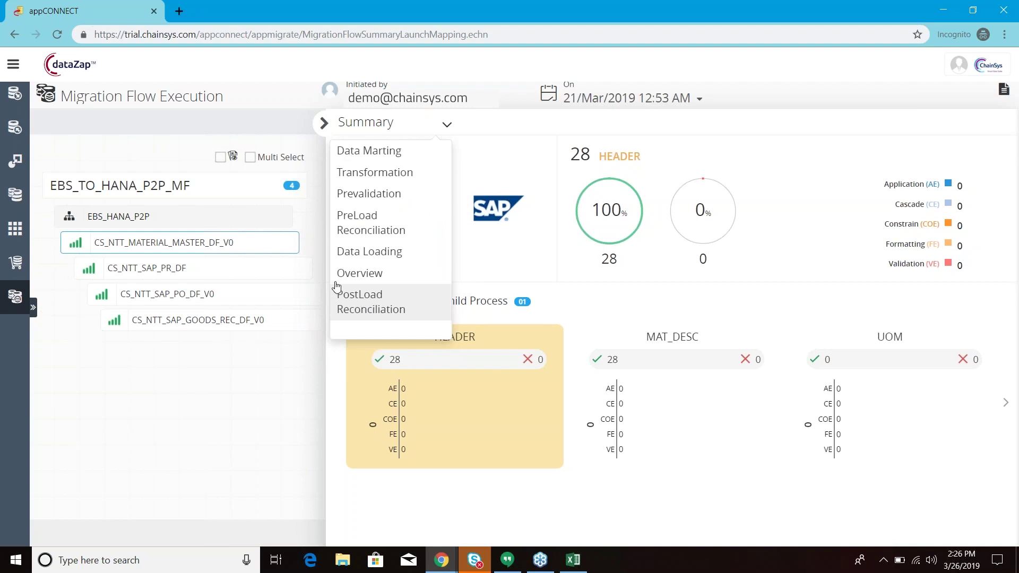
left_click(337, 293)
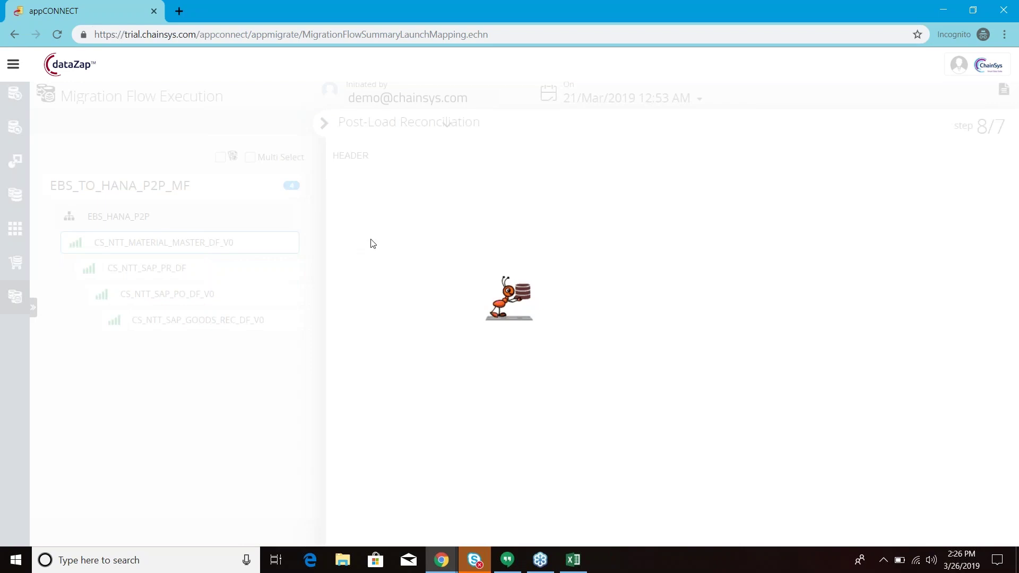
left_click(608, 261)
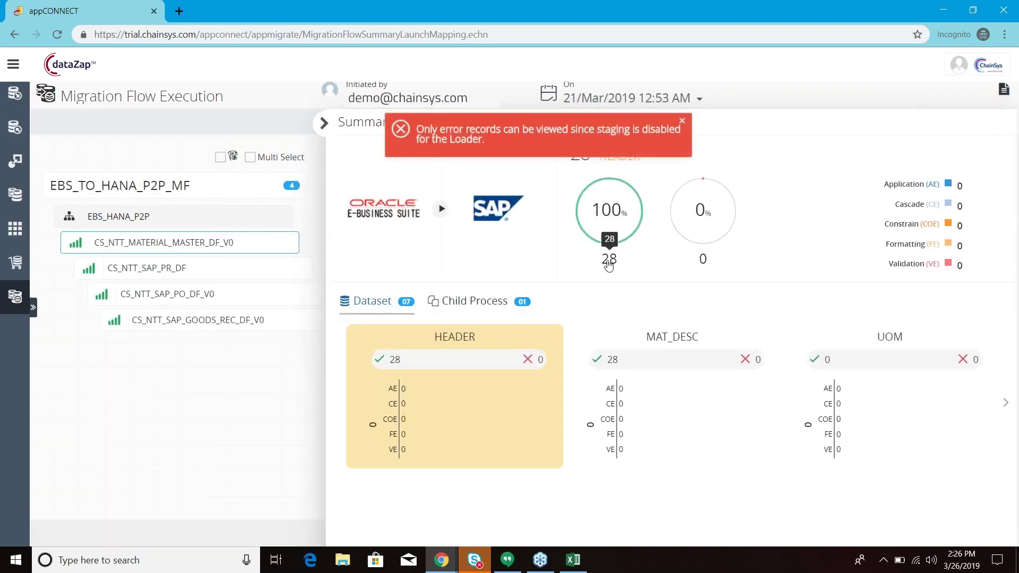